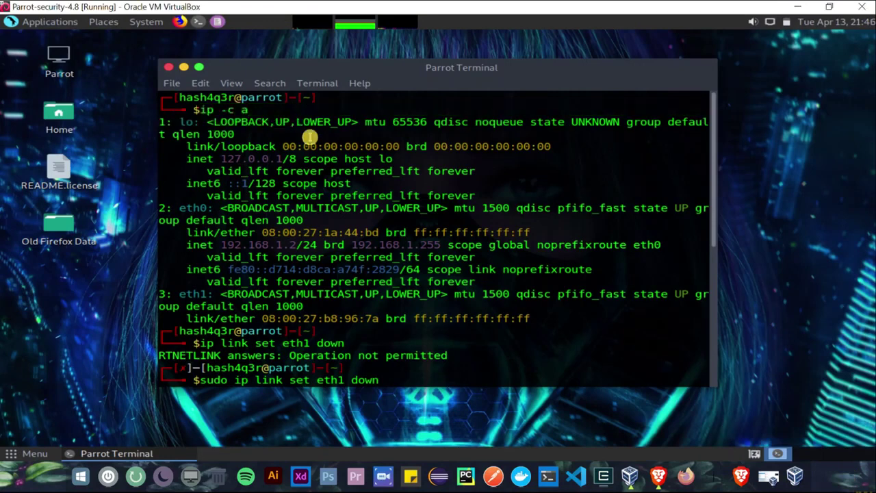
- Highlight eth1, the UP states, eth0's address 192.168.1.2 and the eth1 down command
{"action": "double_click", "coordinate": [195, 293]}
{"action": "double_click", "coordinate": [681, 294]}
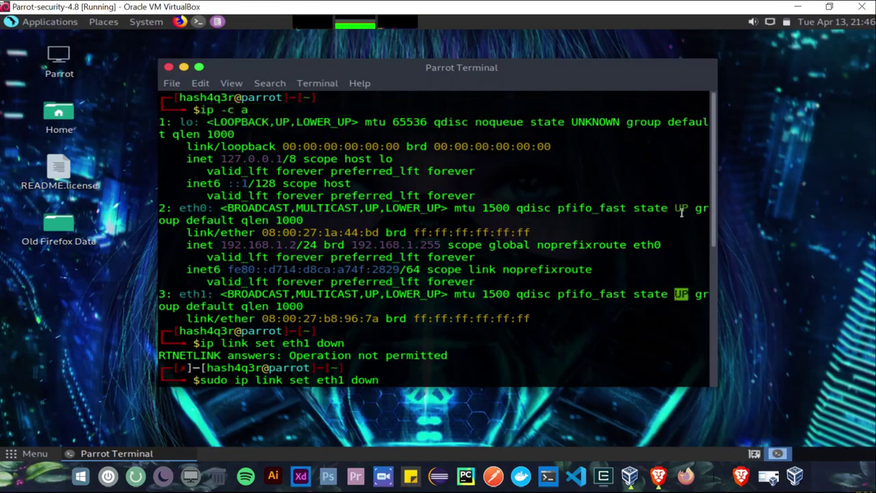
{"action": "double_click", "coordinate": [681, 207]}
{"action": "double_click", "coordinate": [254, 244]}
{"action": "left_click", "coordinate": [306, 334]}
{"action": "triple_click", "coordinate": [306, 342]}
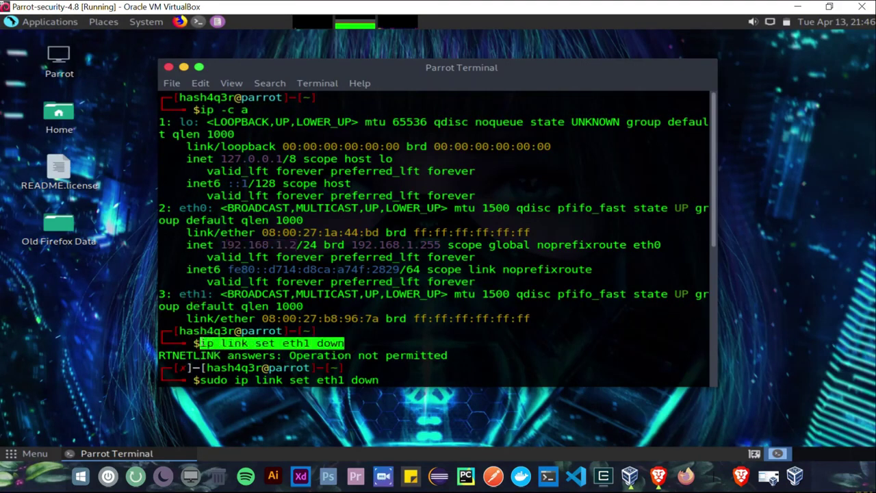
{"action": "left_click", "coordinate": [356, 383]}
- Highlight the interface listing command and eth1's DOWN state in the new listing
{"action": "triple_click", "coordinate": [320, 269]}
{"action": "type", "text": "ip -c a"}
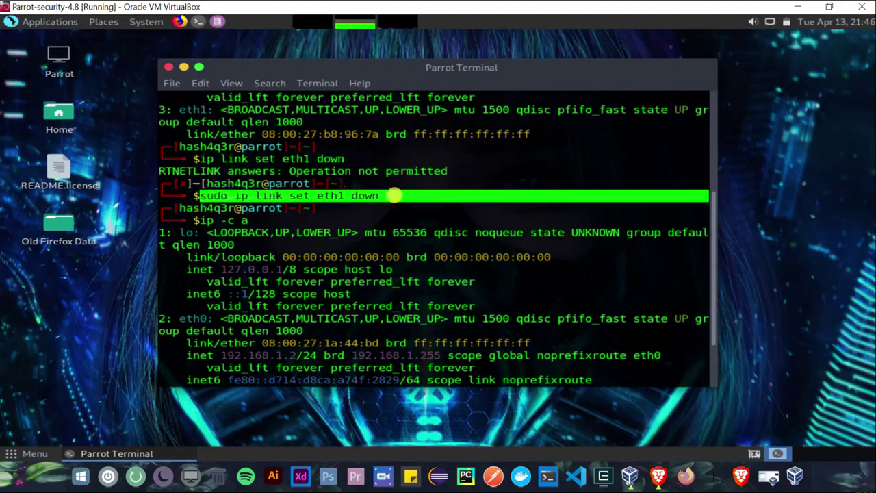
{"action": "triple_click", "coordinate": [320, 294]}
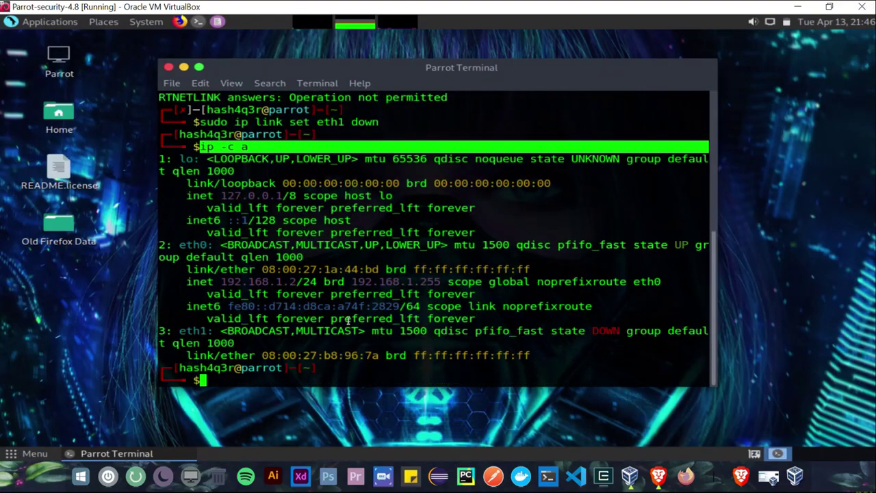
{"action": "double_click", "coordinate": [606, 330]}
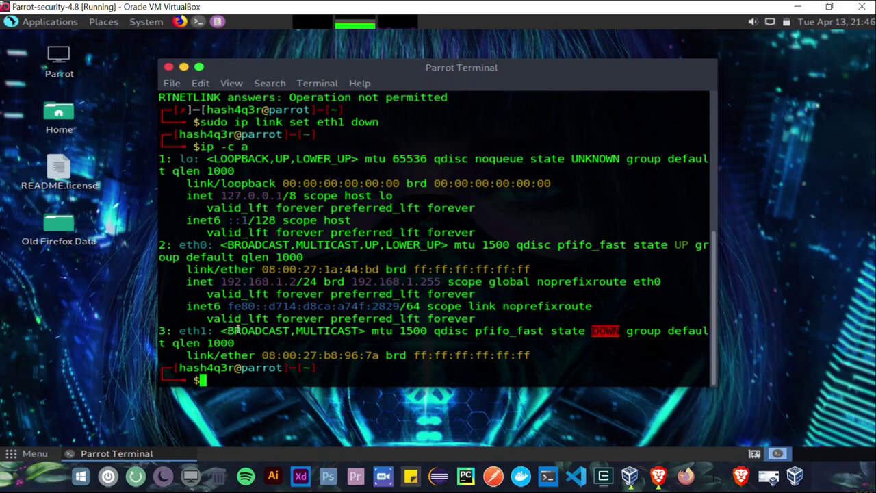
{"action": "double_click", "coordinate": [196, 331]}
{"action": "left_click", "coordinate": [342, 372]}
{"action": "type", "text": "ifconfig eth"}
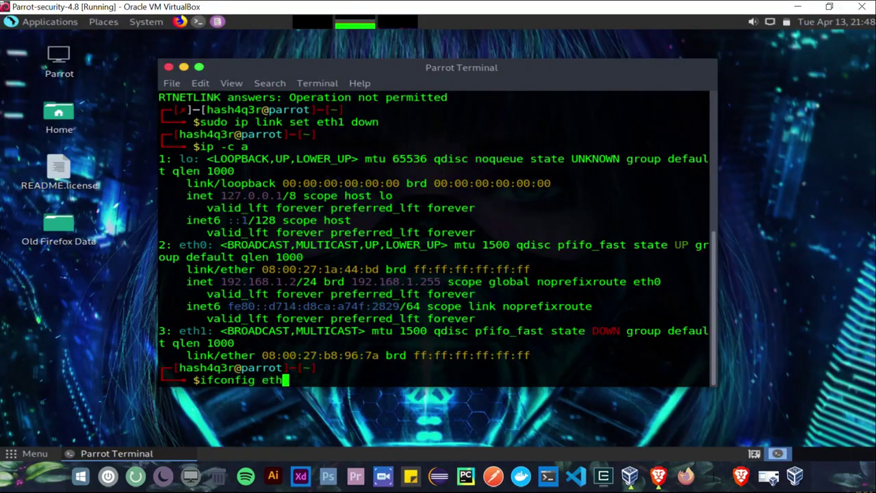
{"action": "type", "text": "0 down"}
- Take eth0 down with sudo ifconfig eth0 down after the first attempt fails
{"action": "key", "text": "Return"}
{"action": "key", "text": "Up"}
{"action": "key", "text": "Home"}
{"action": "type", "text": "sudo"}
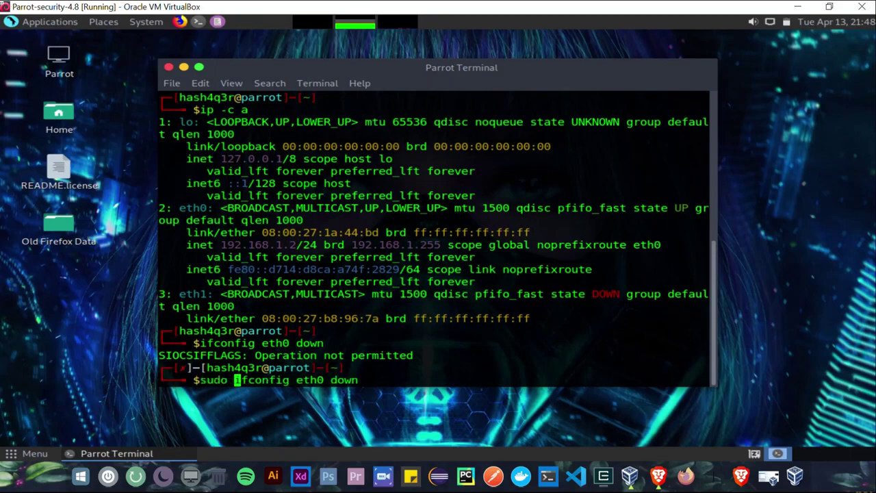
{"action": "key", "text": "Return"}
- Show eth0's settings to confirm it is no longer UP, and check the exercise PDF for the values
{"action": "key", "text": "Up"}
{"action": "key", "text": "Up"}
{"action": "key", "text": "Up"}
{"action": "key", "text": "BackSpace"}
{"action": "key", "text": "BackSpace"}
{"action": "key", "text": "BackSpace"}
{"action": "key", "text": "Return"}
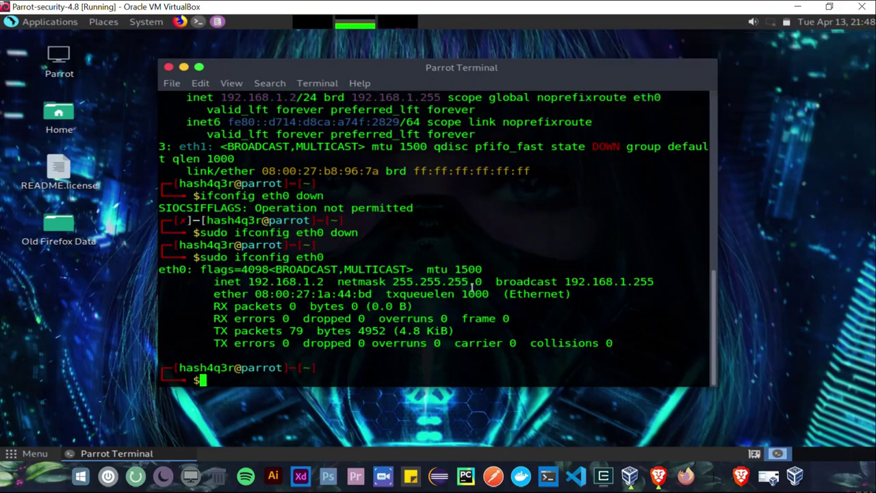
{"action": "type", "text": "ifconfig"}
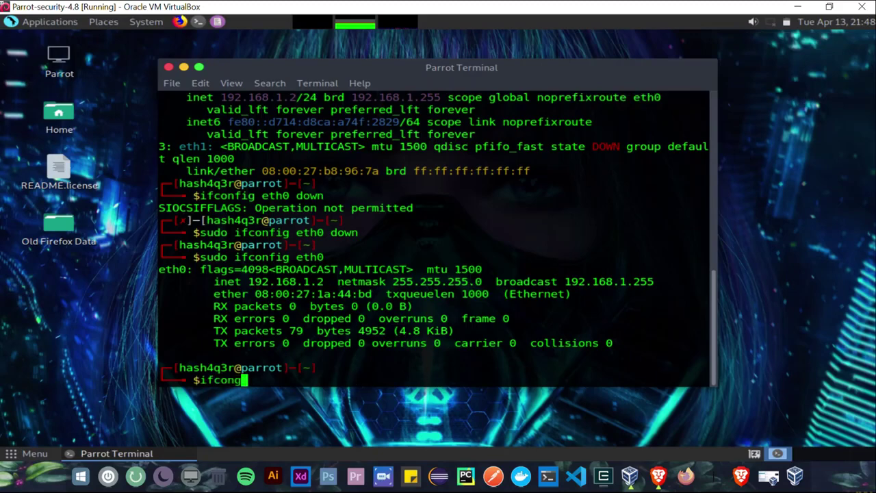
{"action": "key", "text": "alt+Tab"}
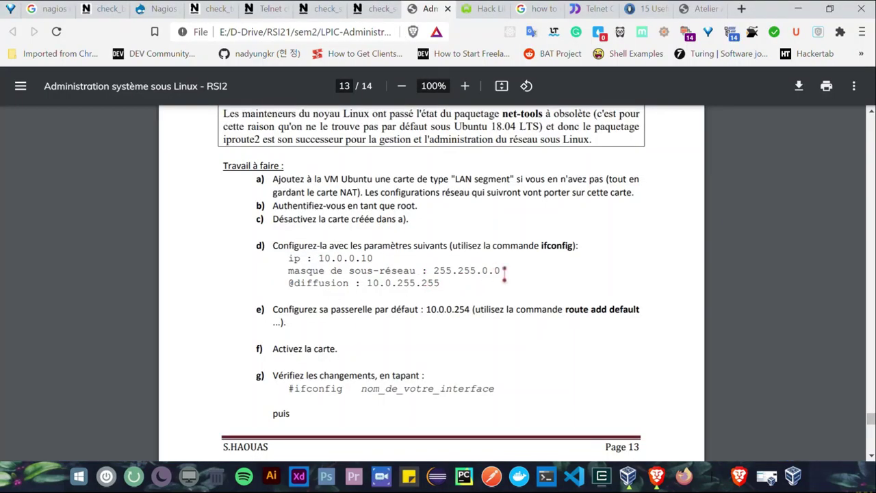
{"action": "key", "text": "alt+Tab"}
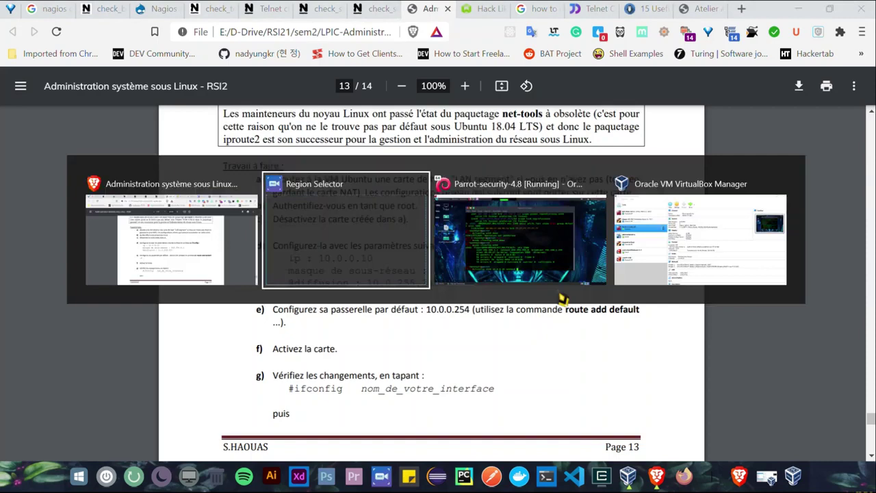
{"action": "type", "text": "255.255.0.0"}
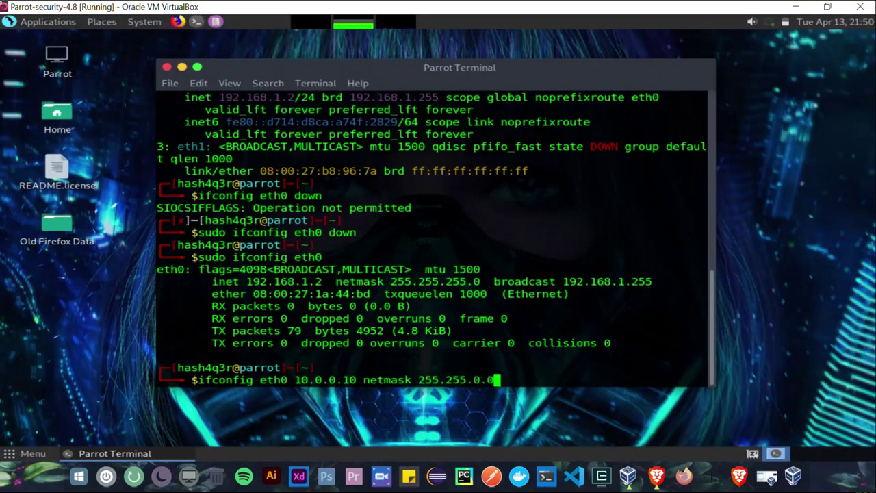
{"action": "type", "text": " broadcast "}
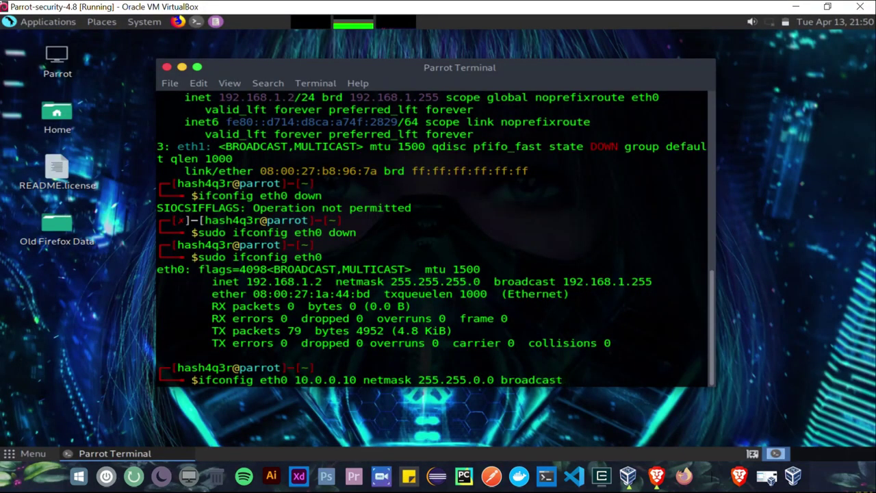
{"action": "type", "text": "10.0.255.25"}
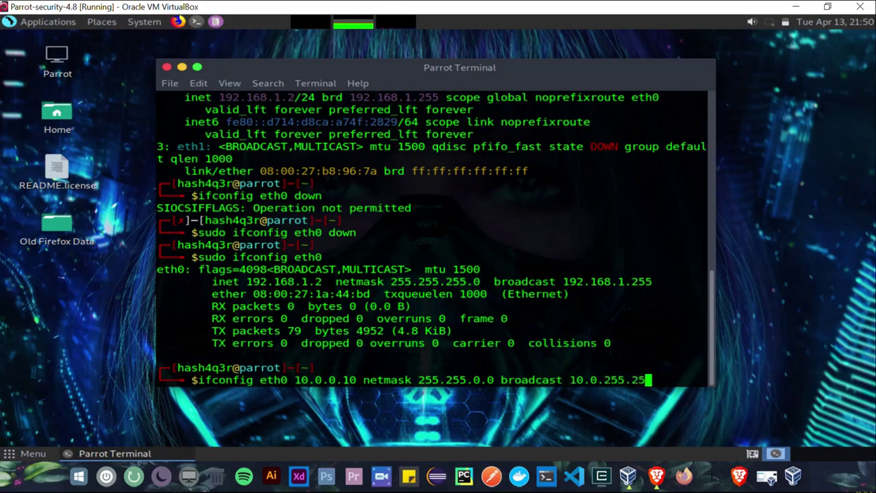
{"action": "type", "text": "5"}
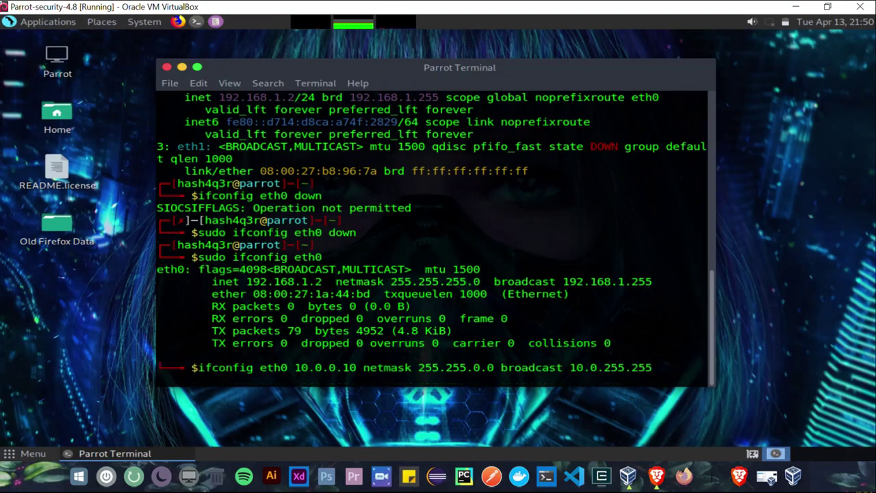
- Restore the terminal and apply eth0 10.0.0.10, netmask 255.255.0.0, broadcast 10.0.255.255 with sudo
{"action": "left_click", "coordinate": [182, 67]}
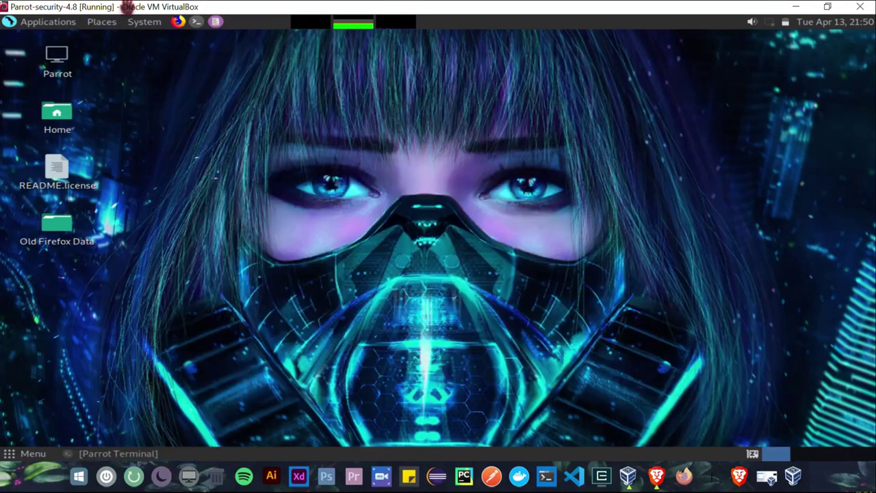
{"action": "left_click", "coordinate": [216, 21]}
{"action": "left_click", "coordinate": [166, 67]}
{"action": "left_click", "coordinate": [119, 454]}
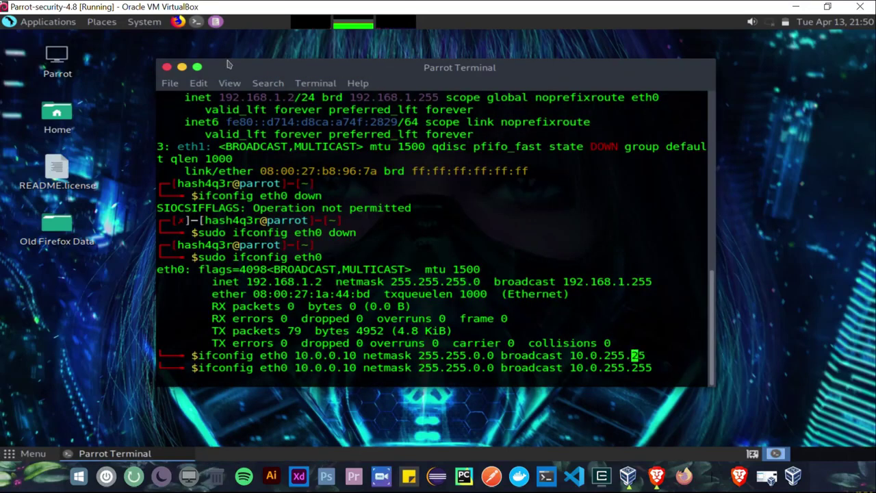
{"action": "left_click", "coordinate": [197, 67]}
{"action": "key", "text": "Home"}
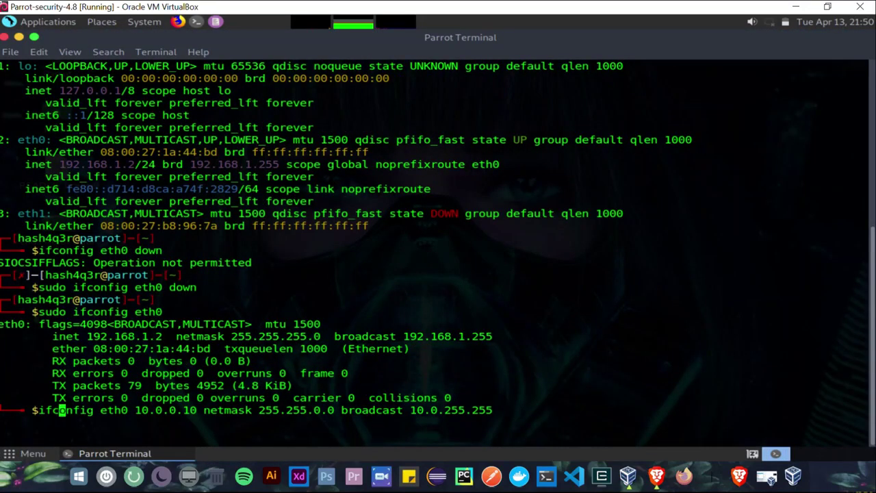
{"action": "type", "text": "sudo"}
{"action": "key", "text": "Return"}
- Display eth0's updated settings and compare them against the exercise PDF
{"action": "key", "text": "Up"}
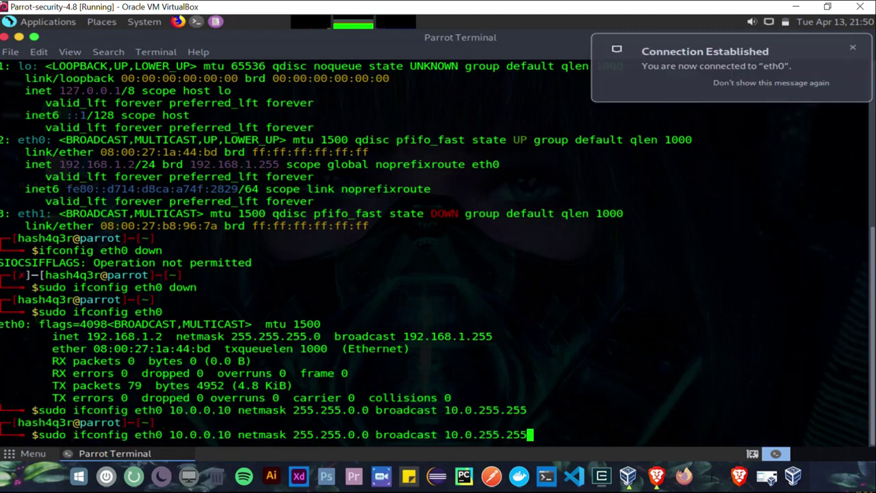
{"action": "key", "text": "Up"}
{"action": "key", "text": "Return"}
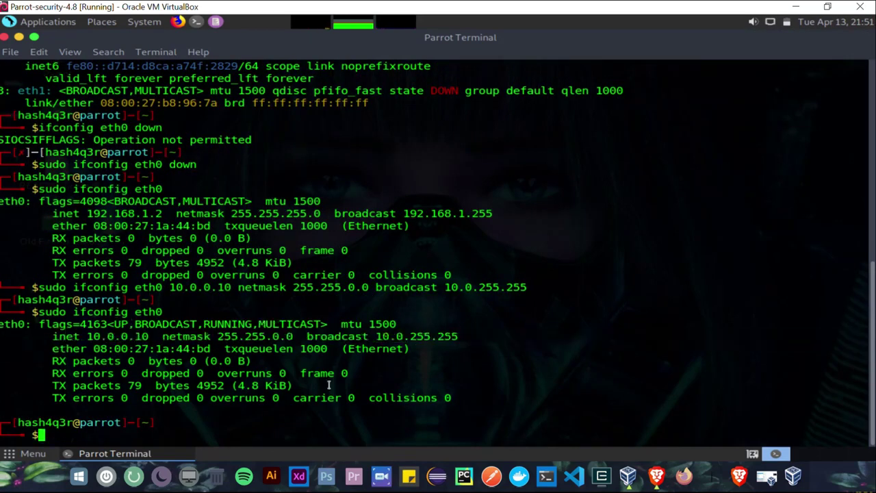
{"action": "key", "text": "alt+Tab"}
{"action": "scroll", "coordinate": [520, 352], "scroll_direction": "down", "scroll_amount": 3}
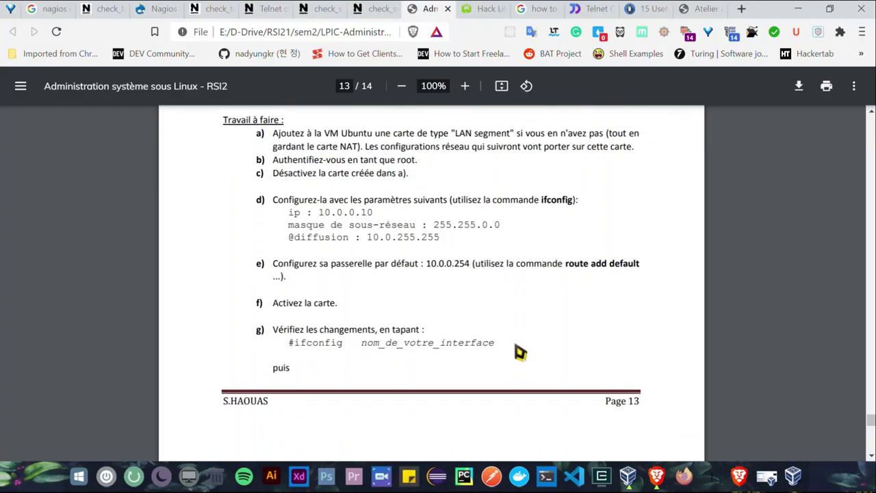
{"action": "scroll", "coordinate": [520, 352], "scroll_direction": "down", "scroll_amount": 1}
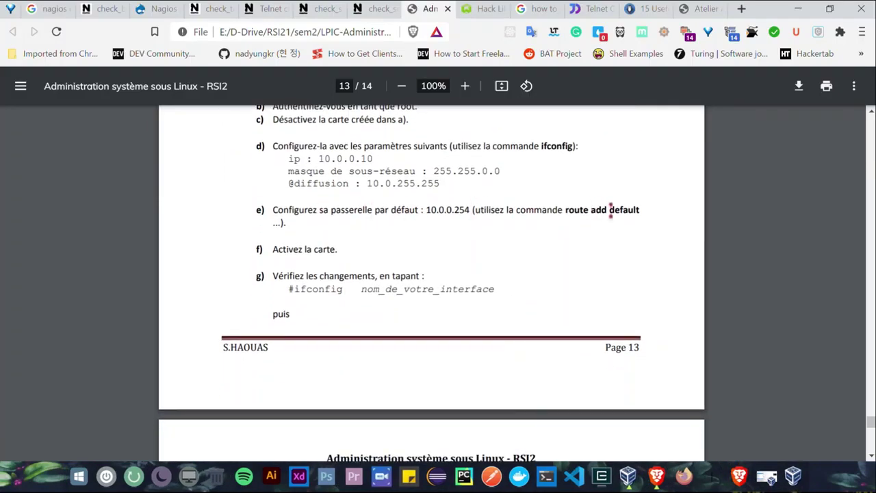
{"action": "key", "text": "alt+Tab"}
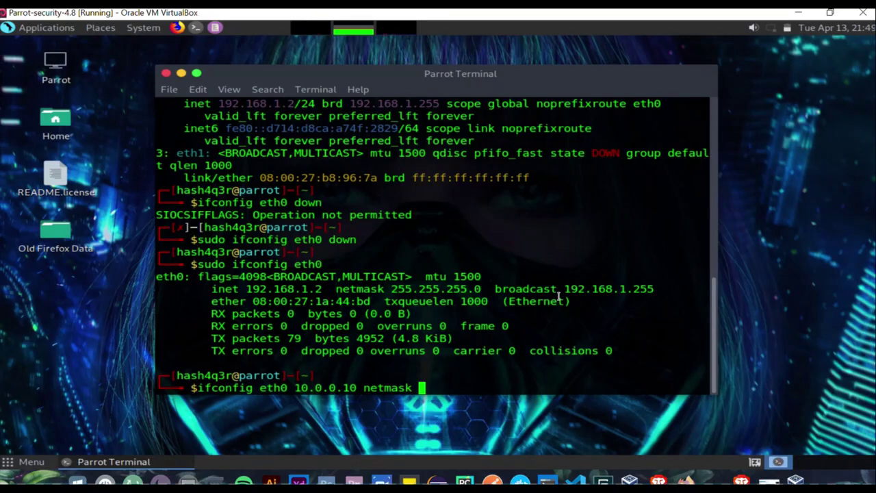
{"action": "type", "text": "255.255."}
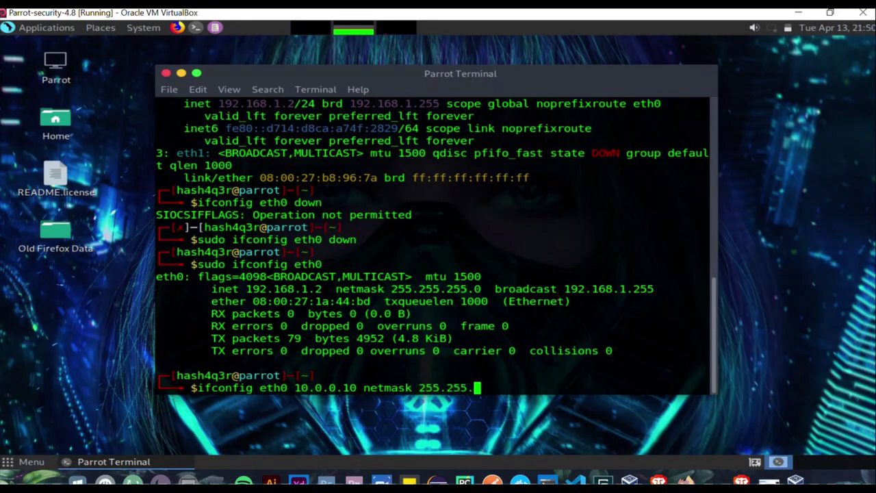
{"action": "type", "text": "0.0 broadcast"}
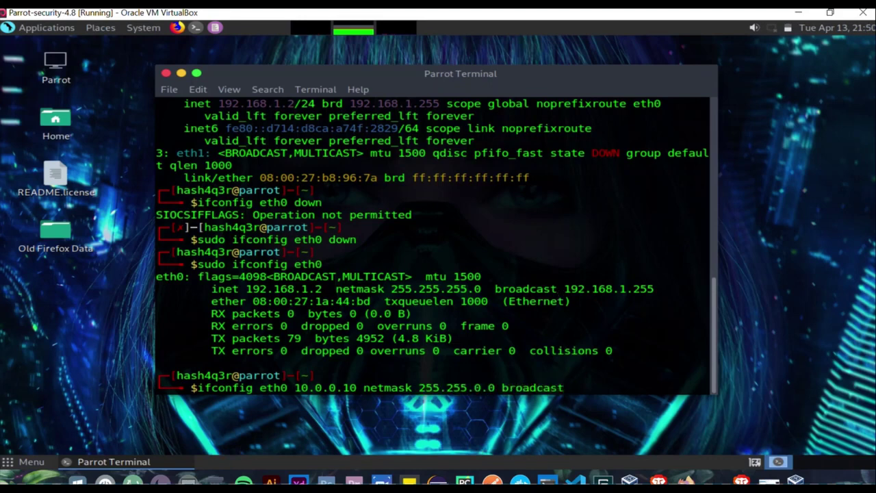
{"action": "type", "text": " 10.0.255.25"}
{"action": "type", "text": "5"}
- Submit ifconfig eth0 10.0.0.10 netmask 255.255.0.0 broadcast 10.0.255.255
{"action": "key", "text": "Return"}
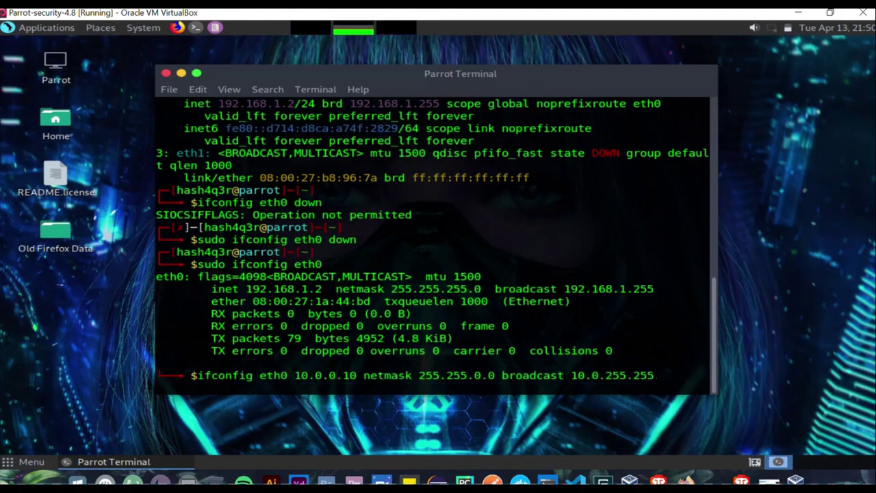
{"action": "key", "text": "Left"}
{"action": "key", "text": "Left"}
{"action": "key", "text": "Left"}
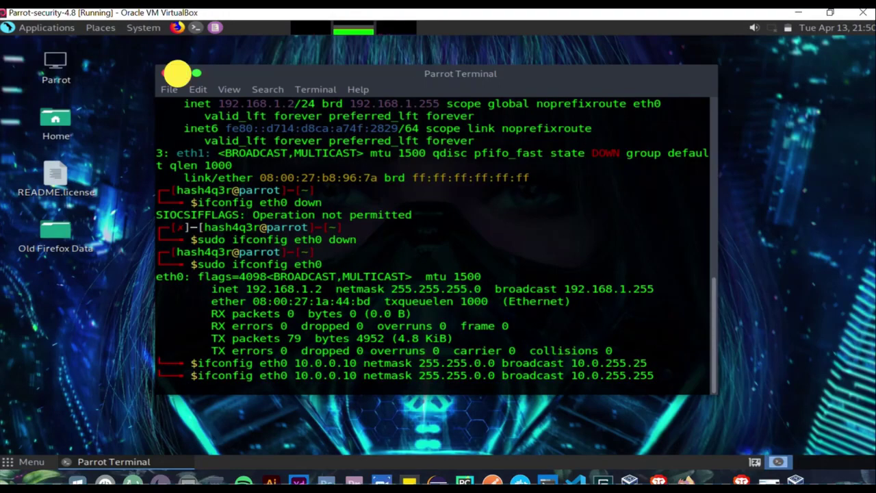